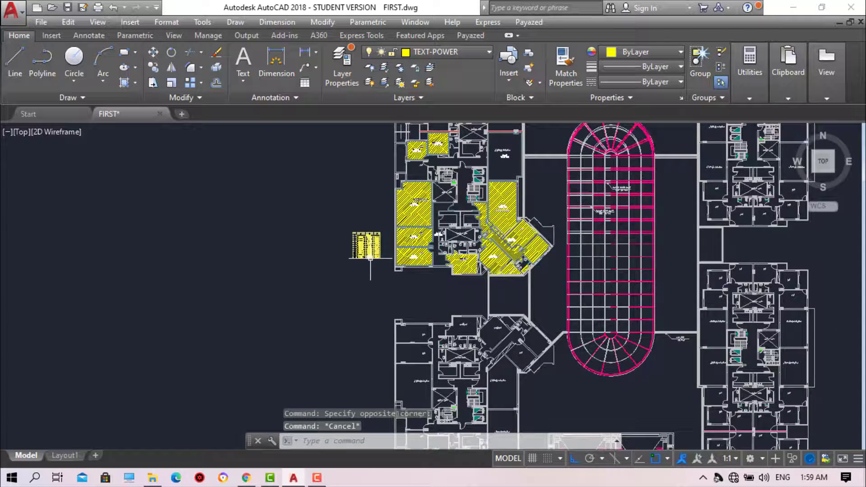
Zoom the floor plan, then browse the areatester.com download page in Chrome
scroll(370, 258, "down", 5)
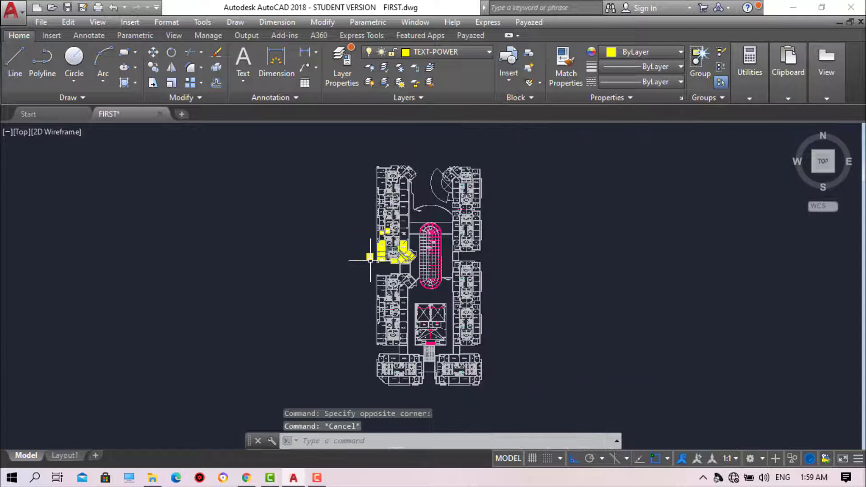
scroll(377, 251, "up", 2)
scroll(368, 248, "up", 3)
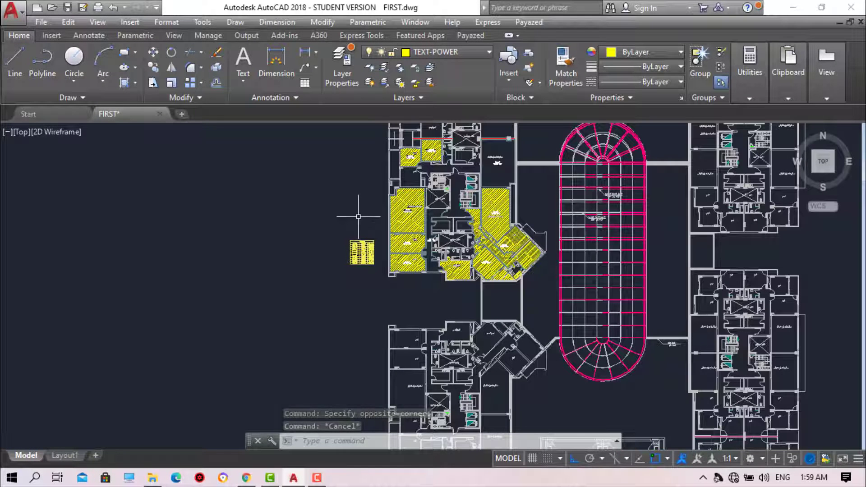
scroll(367, 251, "down", 3)
scroll(371, 258, "down", 3)
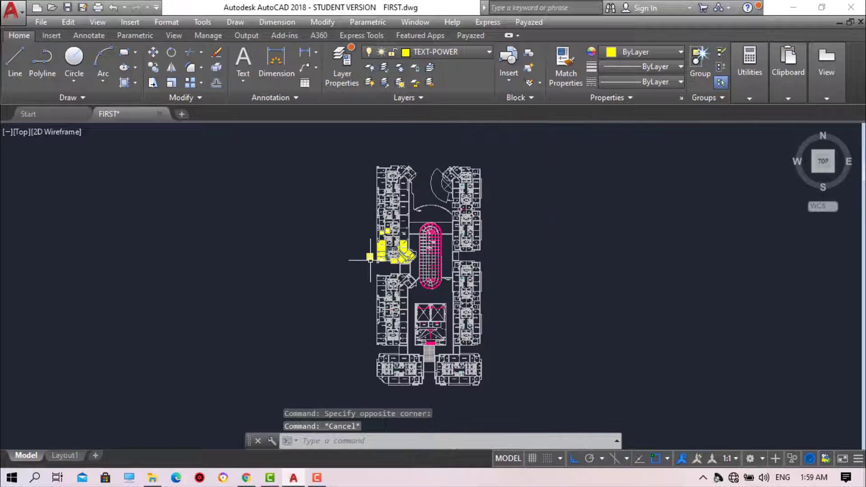
scroll(370, 258, "up", 5)
scroll(371, 251, "up", 2)
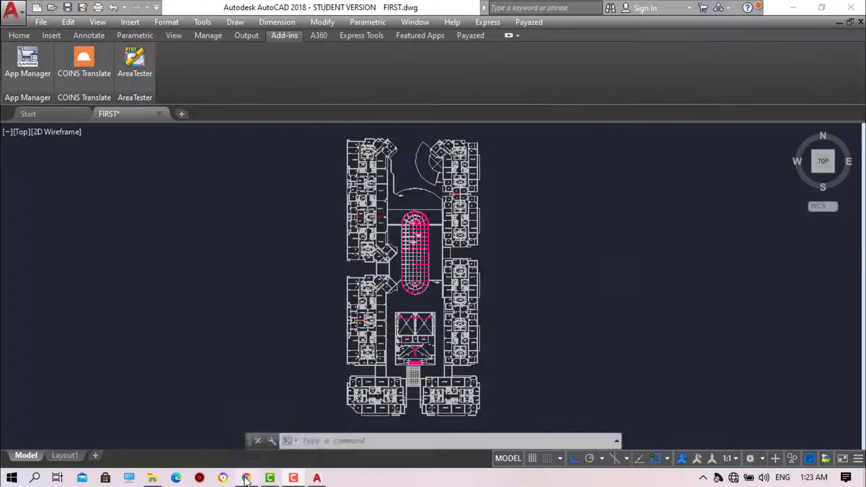
left_click(246, 479)
scroll(359, 246, "down", 3)
scroll(369, 217, "down", 3)
scroll(369, 214, "down", 6)
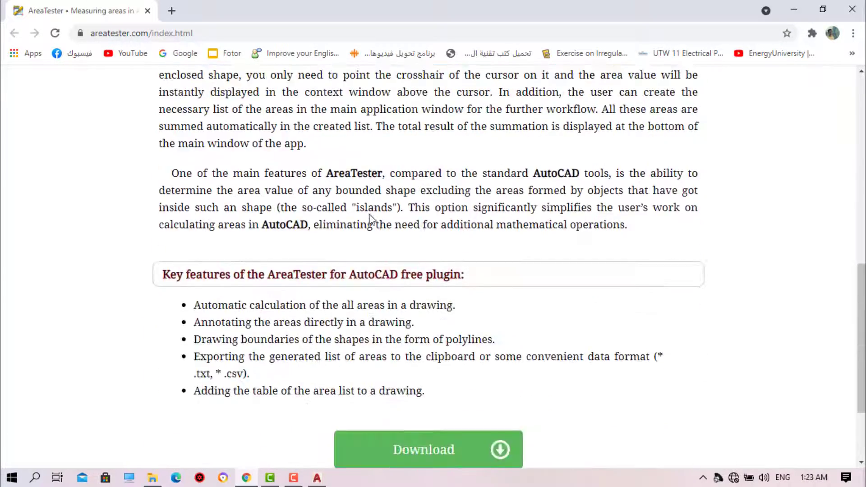
scroll(368, 217, "down", 3)
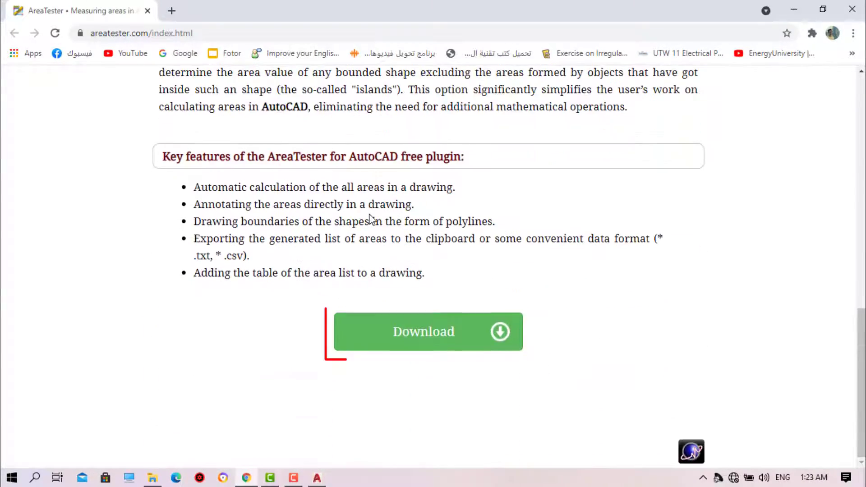
Inspect the AreaTester ZIP installer in the Area Tester folder, then return to AutoCAD
left_click(153, 477)
left_click(153, 95)
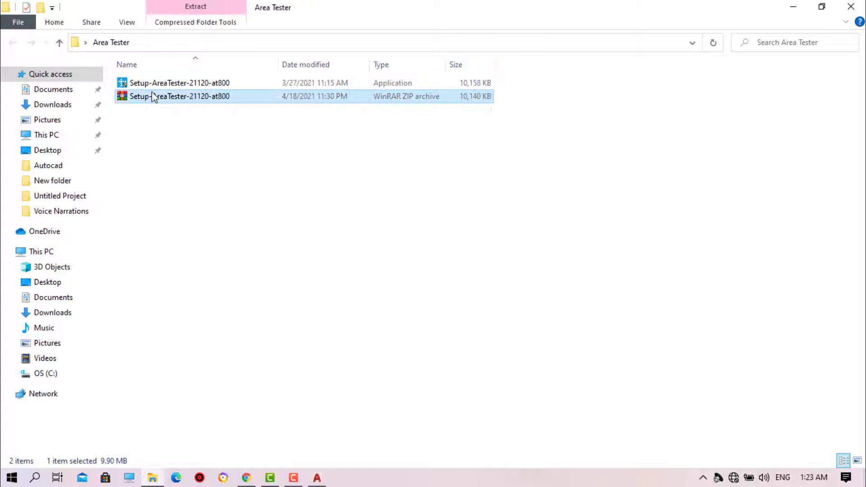
right_click(151, 92)
left_click(220, 158)
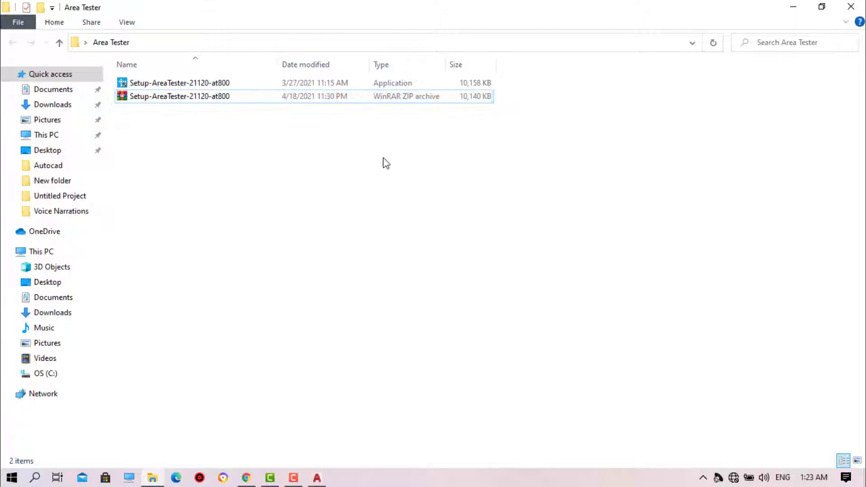
left_click(317, 478)
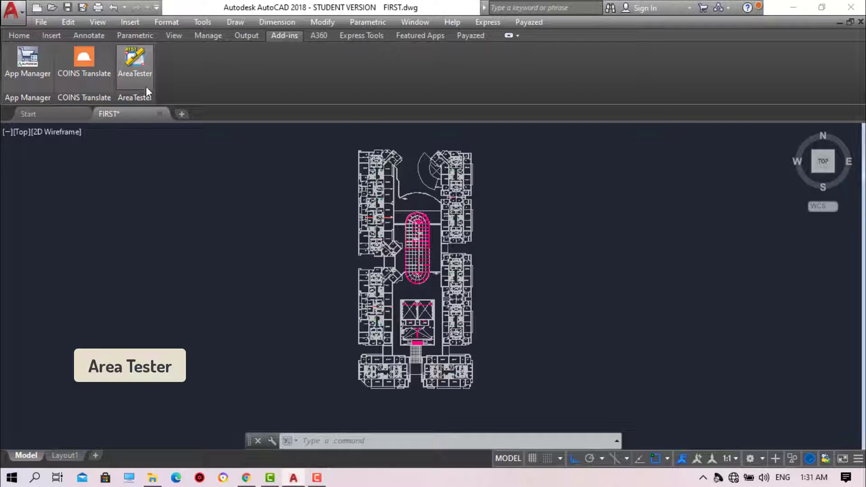
Launch AreaTester and window-select all 12,417 floor-plan objects to open its empty area list
left_click(145, 85)
left_click(332, 141)
left_click(509, 392)
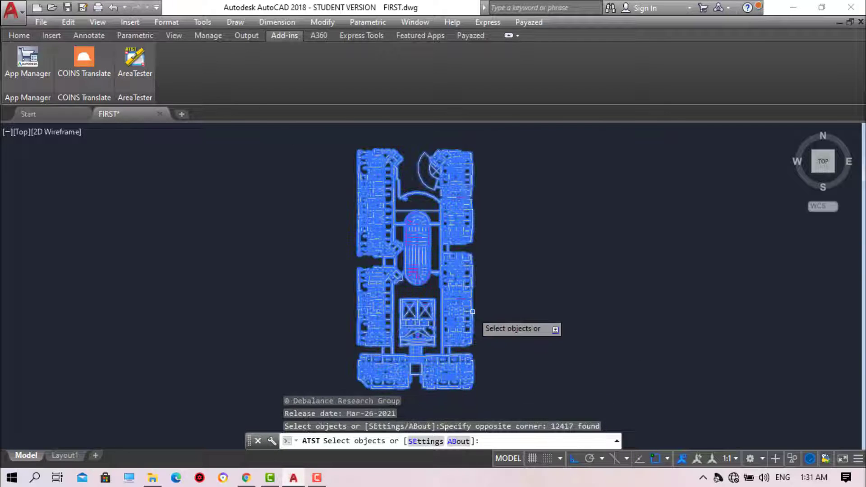
key("Return")
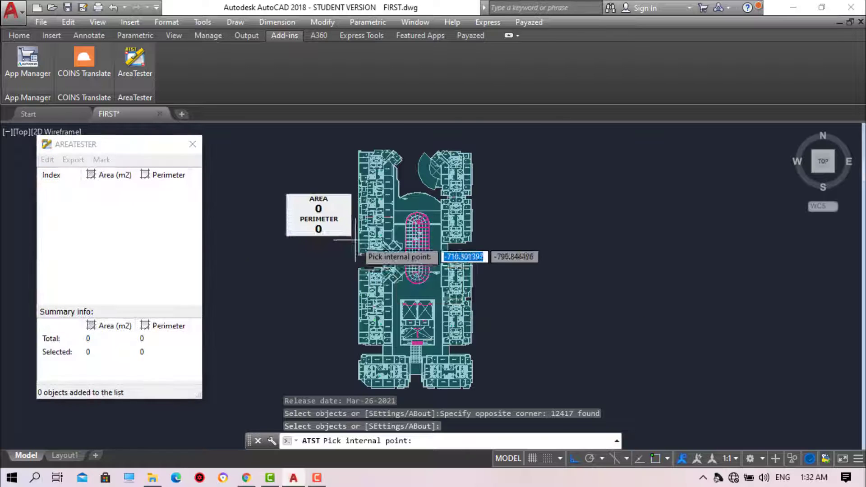
Pick inside three west-side rooms to list Area1–Area3, totalling 74.4 m² and 93.19 perimeter
scroll(397, 246, "up", 5)
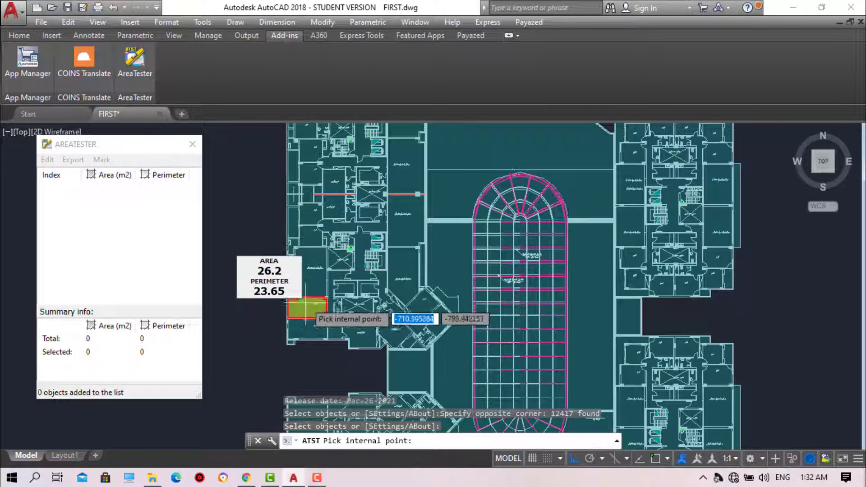
left_click(305, 332)
left_click(306, 317)
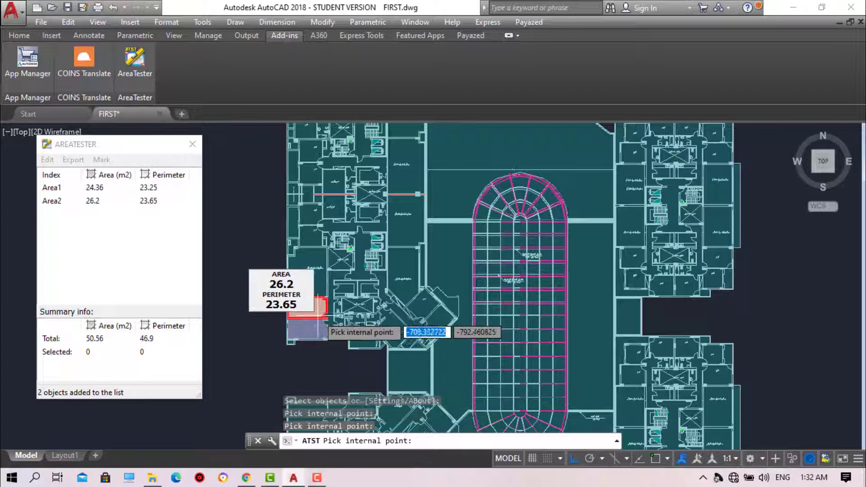
left_click(331, 319)
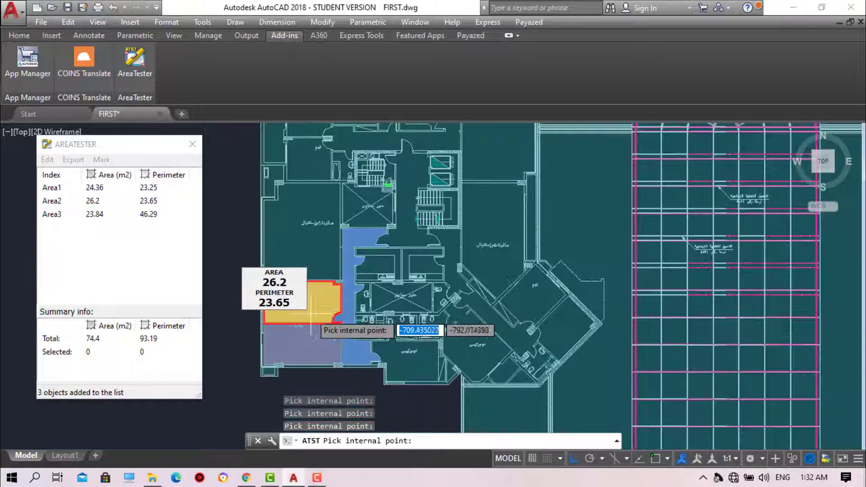
scroll(323, 310, "up", 2)
Merge Area2 and Area3 into a single area with Edit > Merge selected areas
left_click(63, 215)
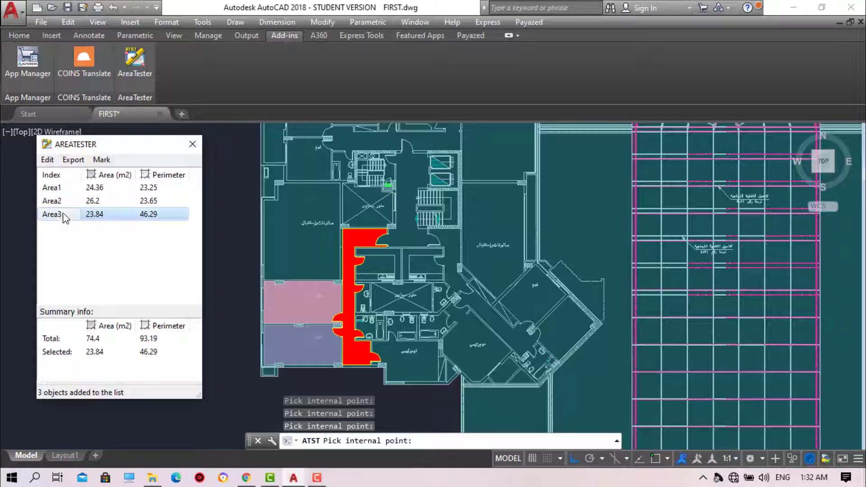
left_click(72, 202, "ctrl")
left_click(49, 160)
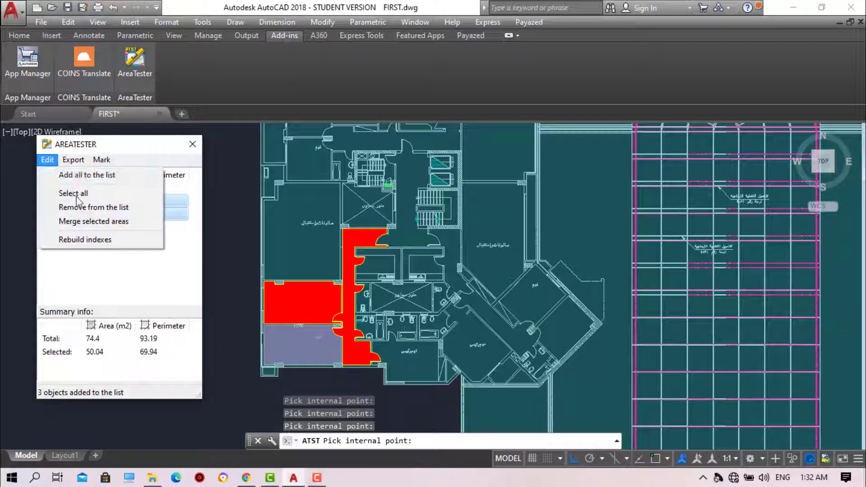
left_click(79, 222)
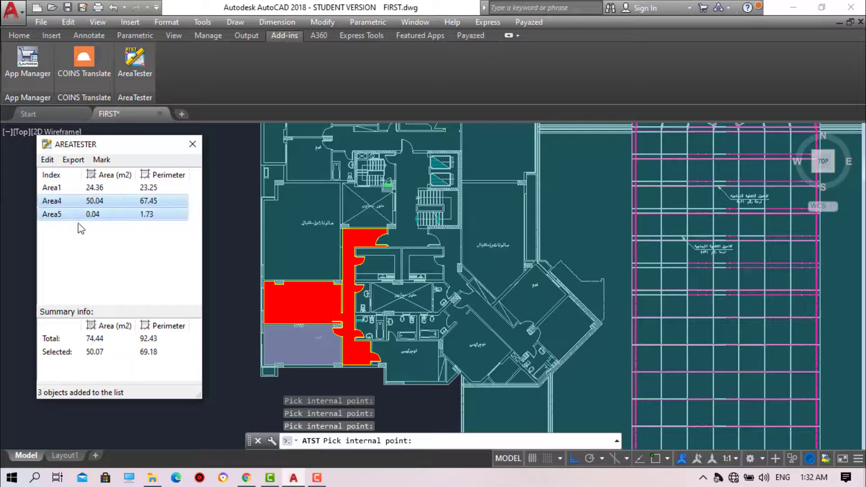
Select all remaining listed areas and remove them, resetting the totals to zero
left_click(123, 213, "ctrl")
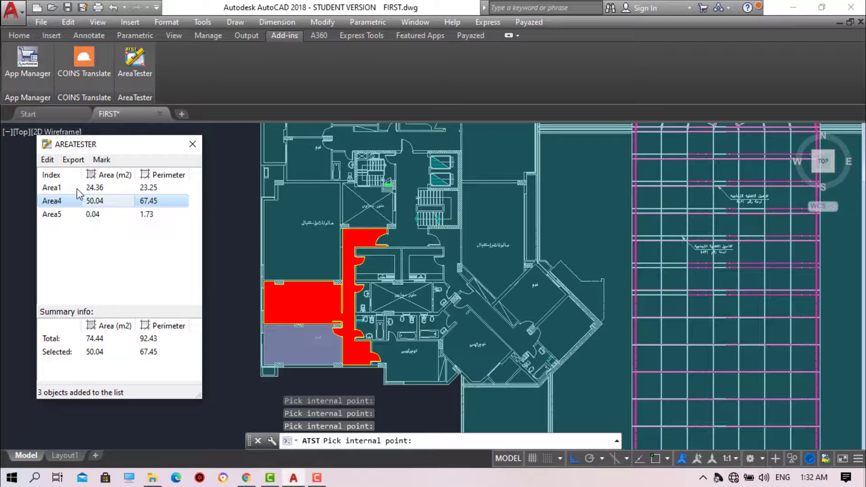
left_click(71, 188)
left_click_drag(82, 233, 70, 190)
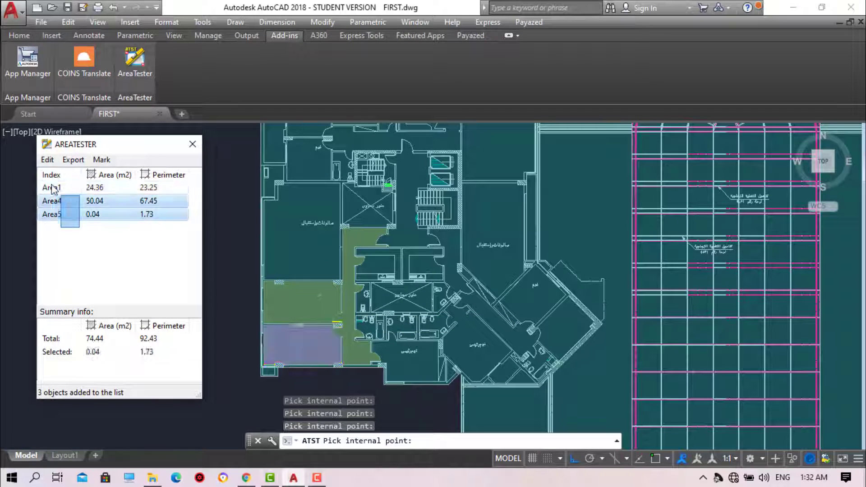
left_click(48, 160)
left_click(84, 207)
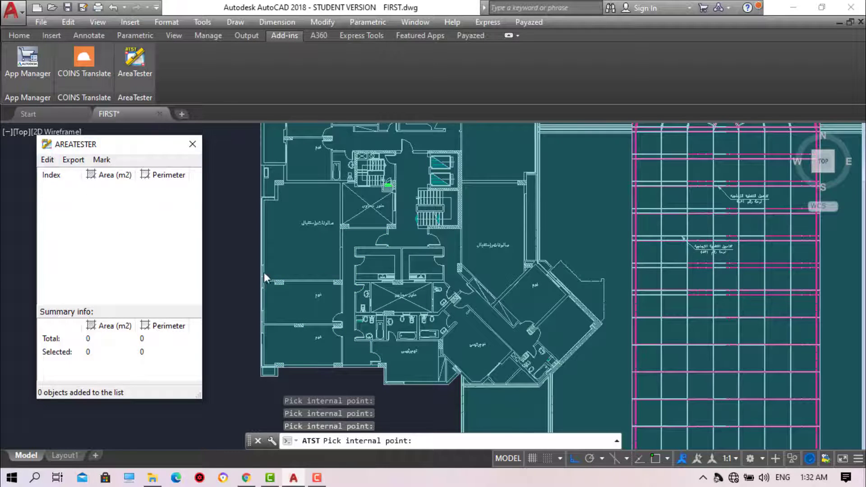
Add every enclosed area, review the overall Total row, then close the AreaTester panel
scroll(341, 277, "down", 3)
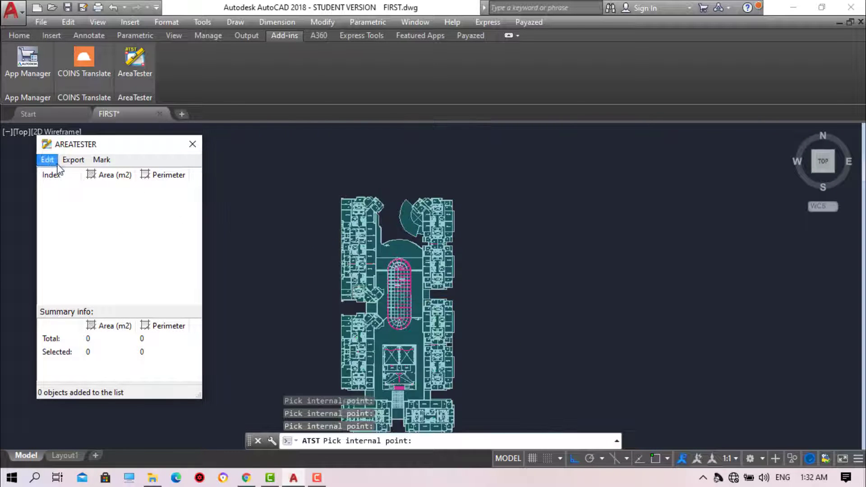
left_click(82, 180)
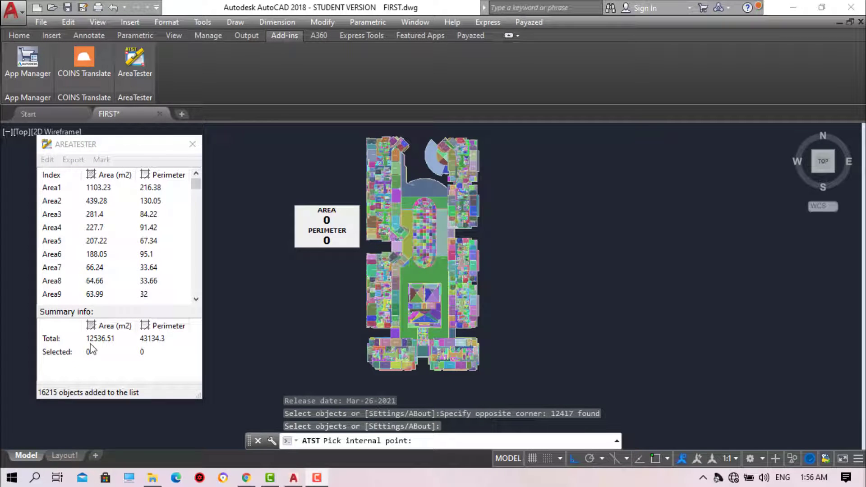
left_click(93, 341)
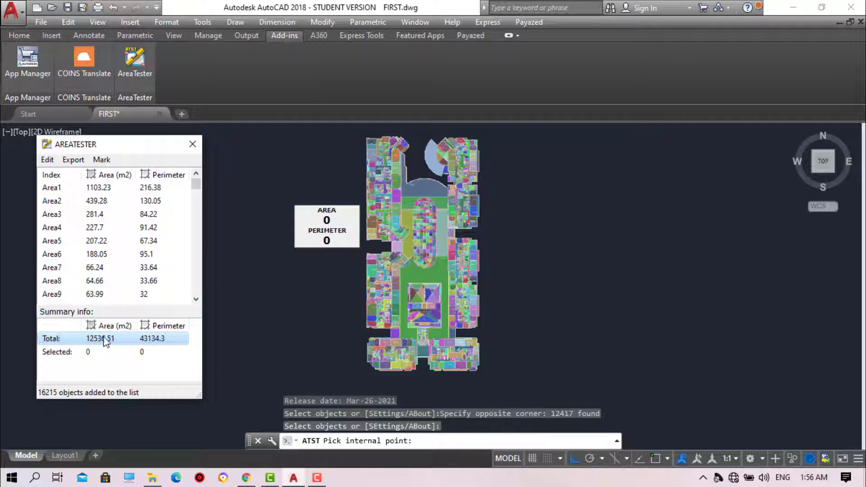
left_click(193, 144)
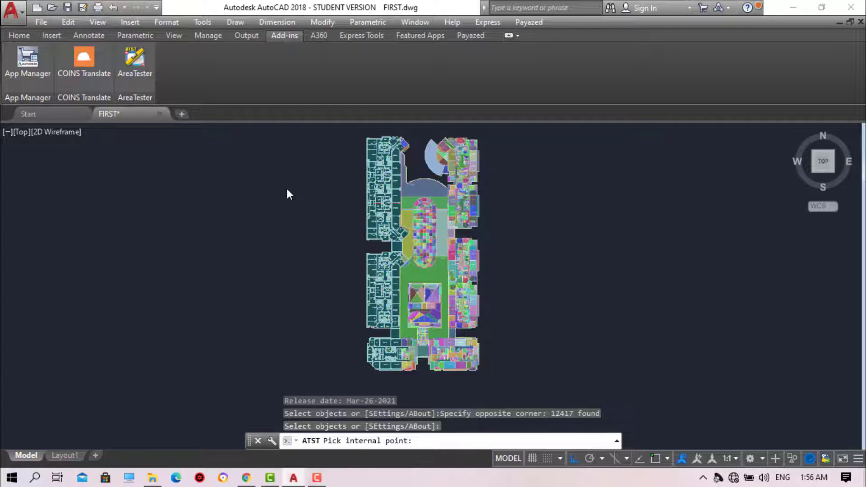
Cancel room picking and open the AreaTester settings with SE
key("Escape")
left_click(140, 65)
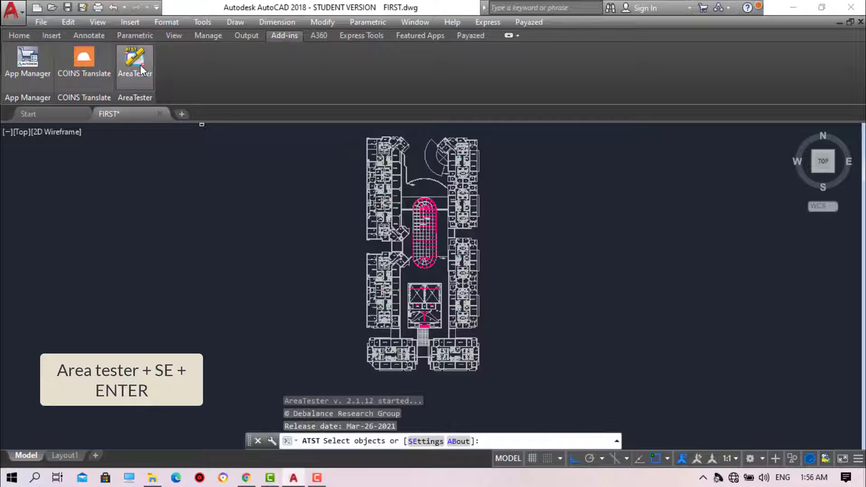
type("SE")
key("Return")
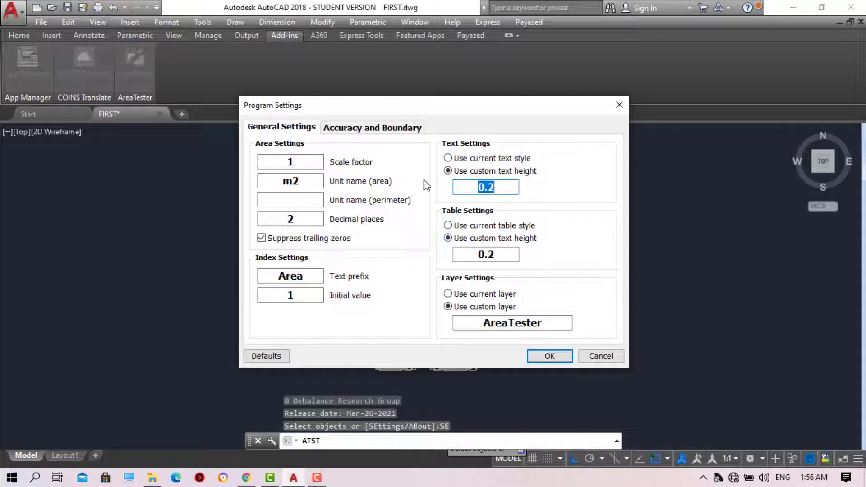
Set the preferred colour to grey-blue on Accuracy and Boundary, then begin windowing the plan
left_click(385, 128)
left_click(481, 205)
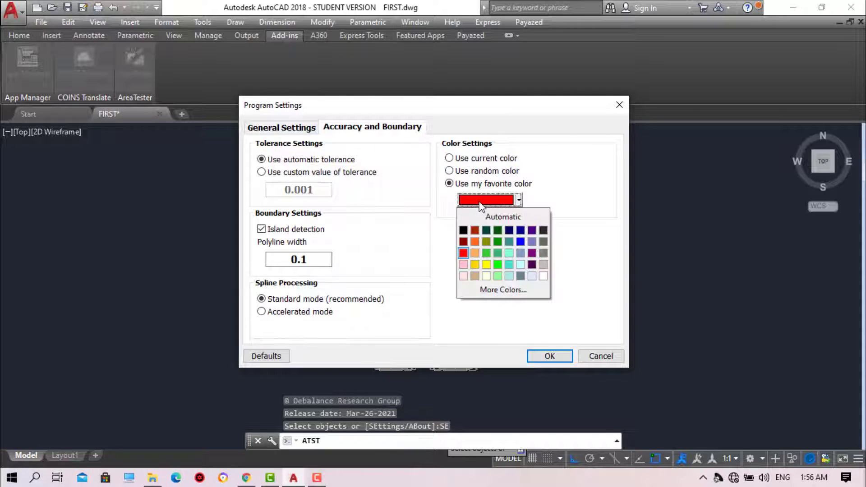
left_click(519, 275)
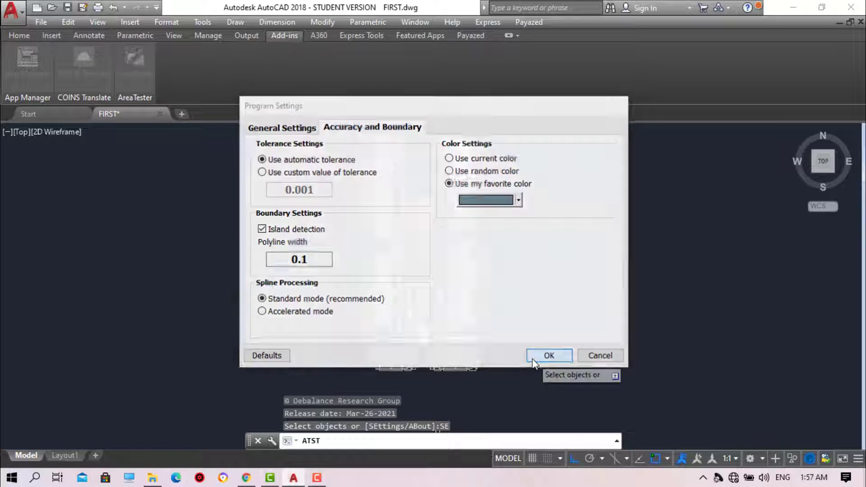
left_click(533, 359)
left_click(312, 130)
Finish selecting the whole plan and measure the first three left-wing rooms
left_click(520, 379)
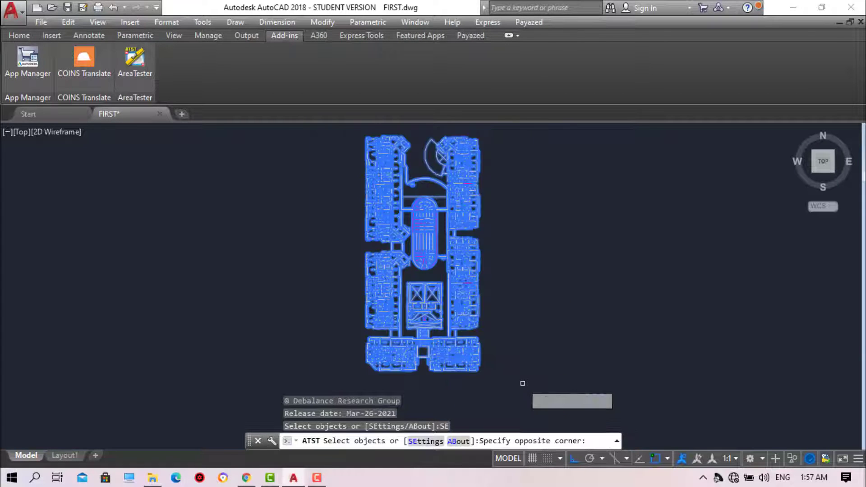
key("Return")
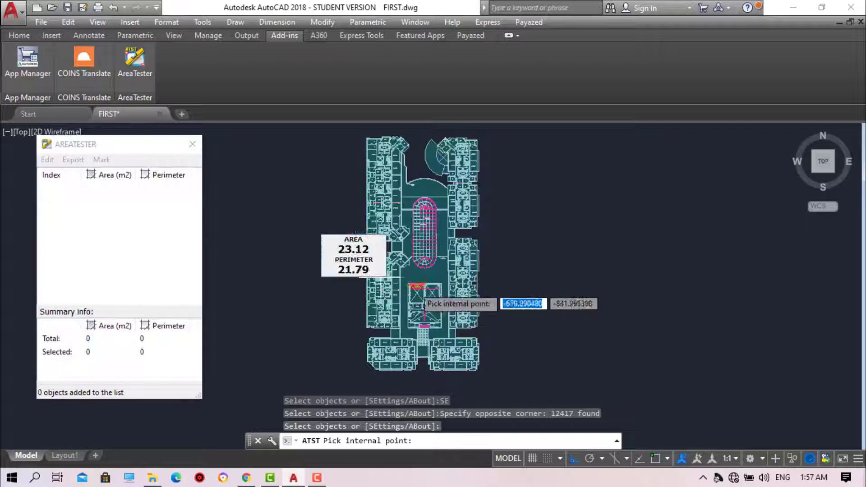
scroll(328, 203, "up", 4)
scroll(429, 236, "up", 4)
left_click(336, 228)
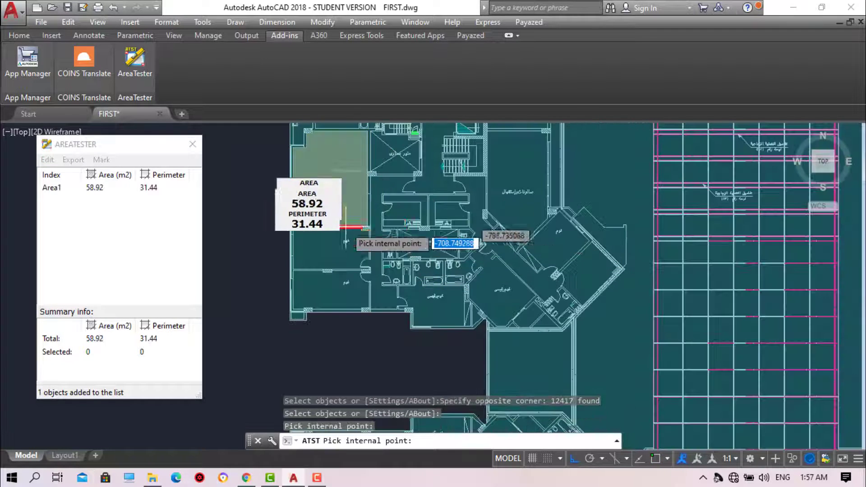
left_click(336, 257)
left_click(336, 282)
scroll(338, 278, "down", 3)
Measure seven more rooms around the central oval, reaching ten rooms totalling 348.07 m²
left_click(360, 230)
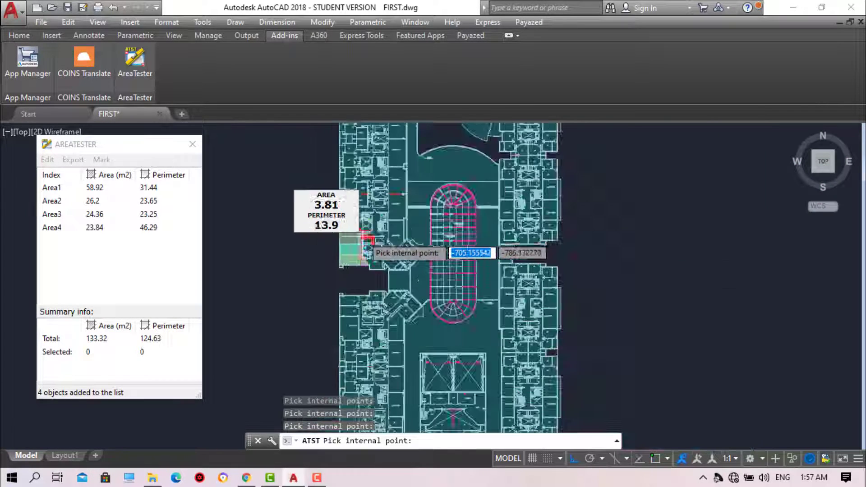
middle_click_drag(356, 227, 369, 268)
left_click(352, 211)
left_click(446, 220)
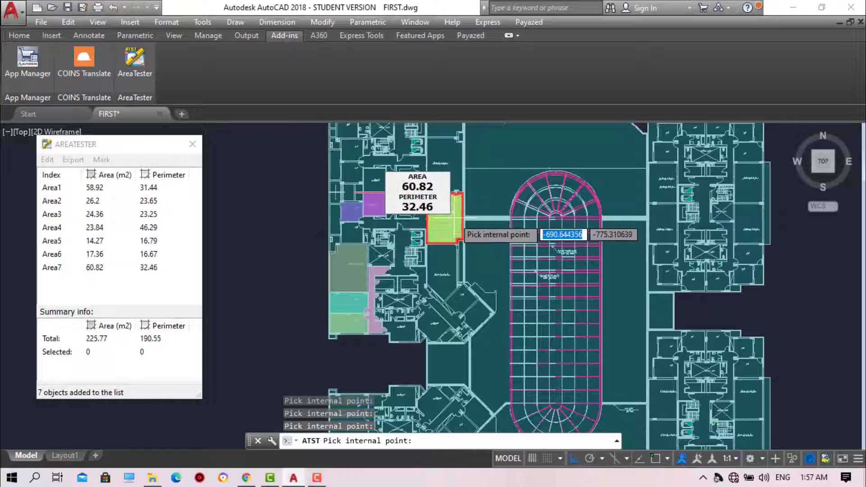
left_click(441, 256)
left_click(434, 326)
left_click(460, 318)
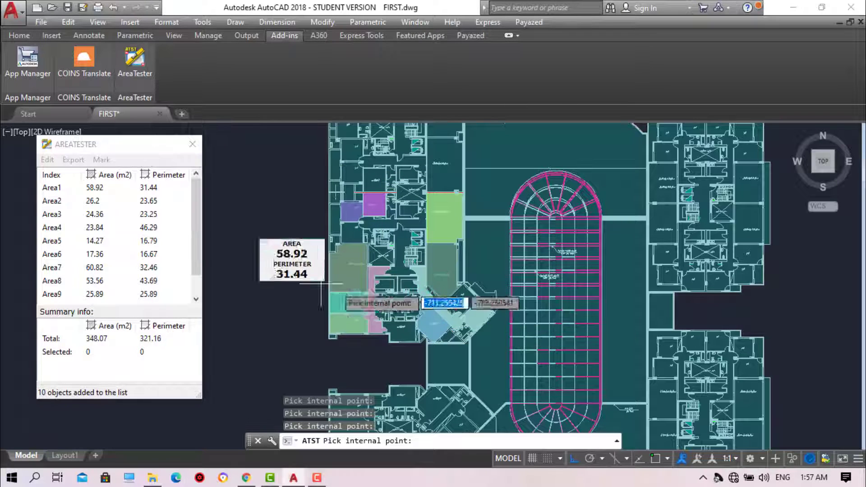
Export the area list to a CSV file named a1
left_click(73, 159)
left_click(106, 203)
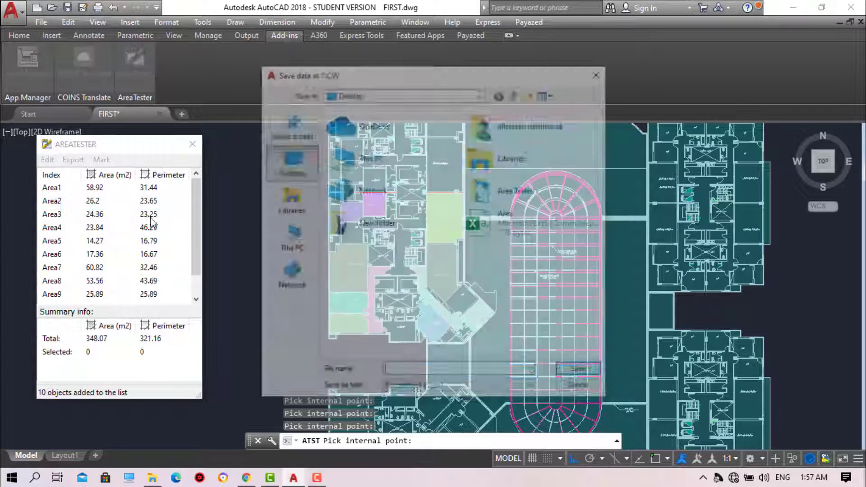
type("a1")
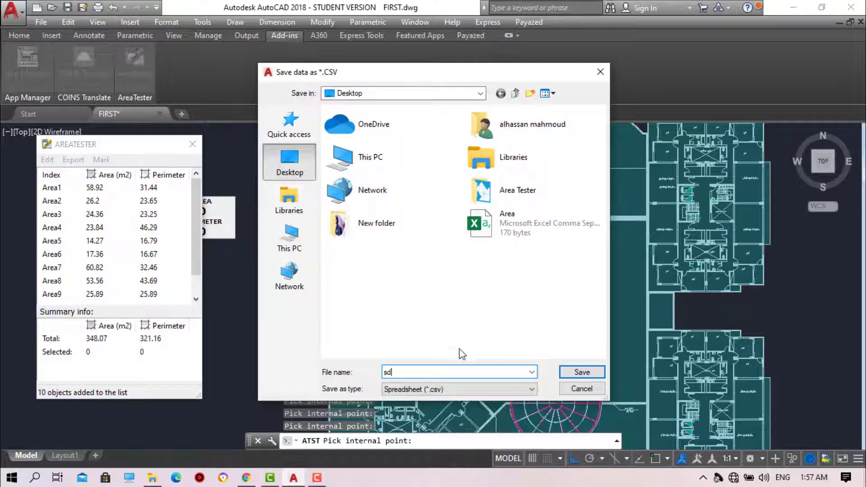
left_click(581, 372)
left_click(99, 161)
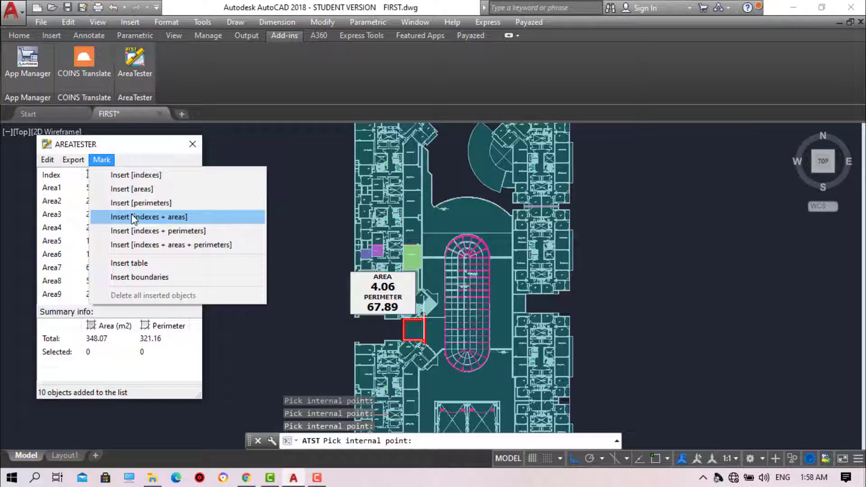
Label every measured room with its index and area, such as Area2 26.2 m²
left_click(131, 215)
scroll(340, 289, "up", 3)
scroll(340, 288, "up", 2)
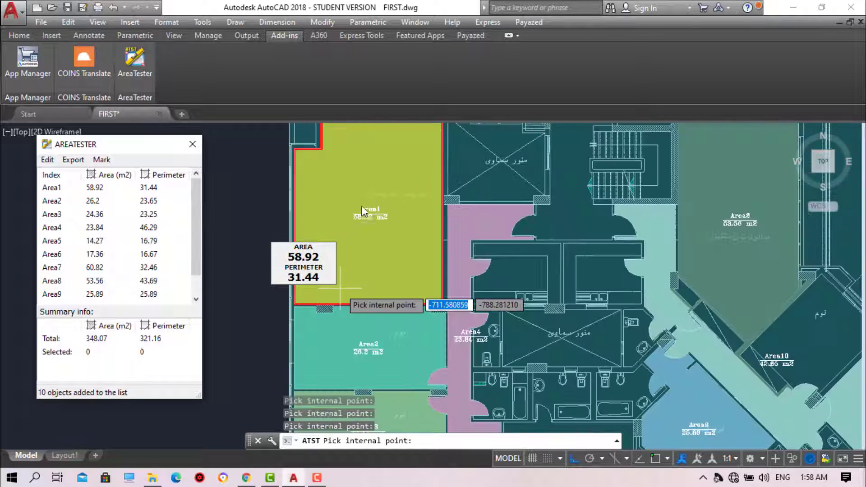
scroll(363, 211, "up", 3)
scroll(388, 225, "down", 3)
scroll(415, 356, "down", 2)
scroll(391, 379, "up", 4)
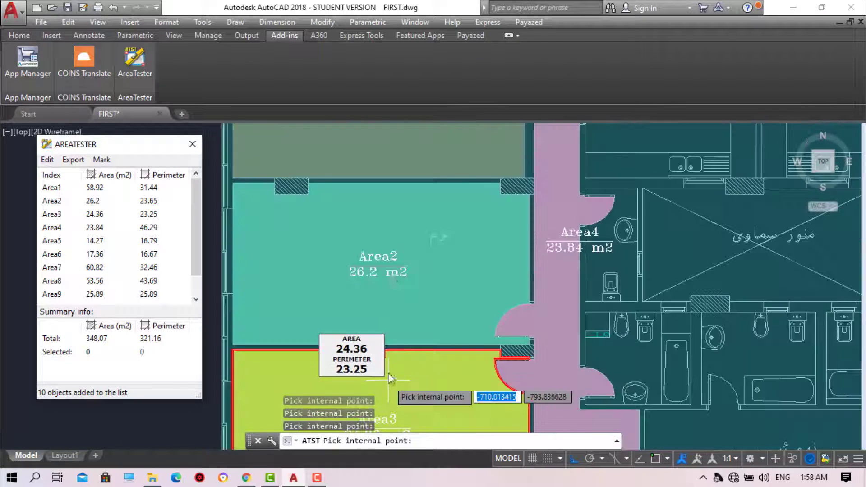
scroll(390, 377, "down", 3)
Insert the measured rooms' boundary outlines into the drawing
left_click(101, 160)
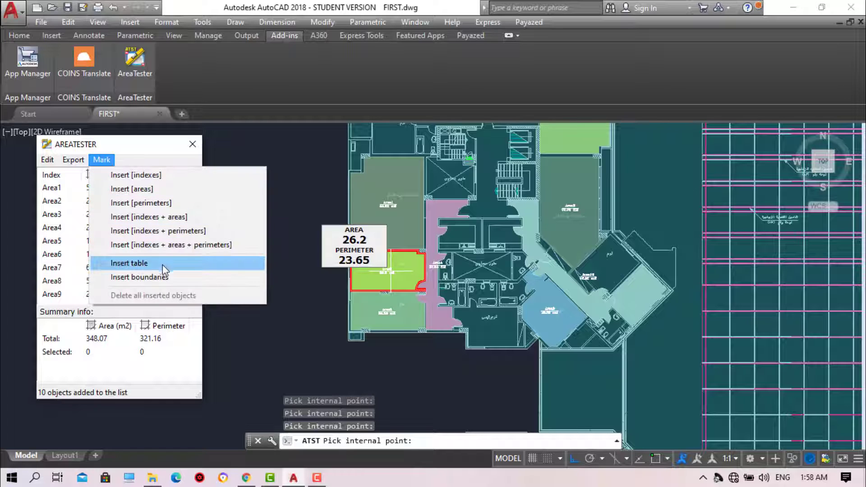
left_click(159, 275)
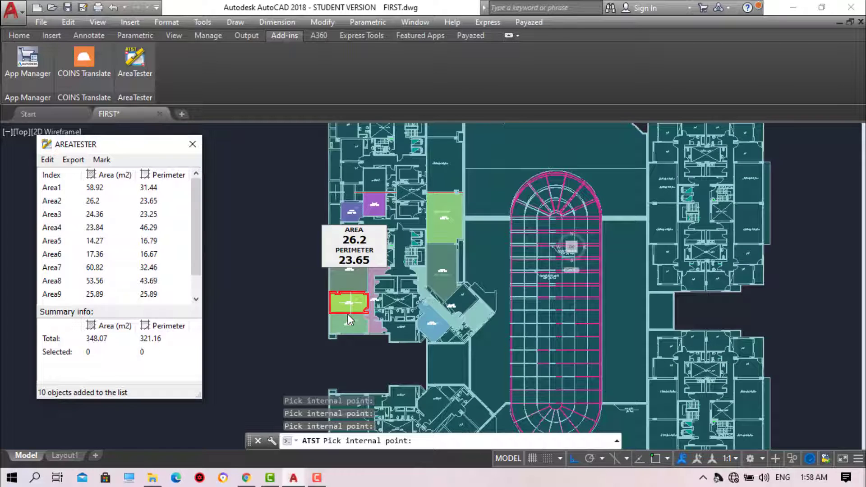
scroll(348, 313, "up", 3)
scroll(359, 287, "up", 3)
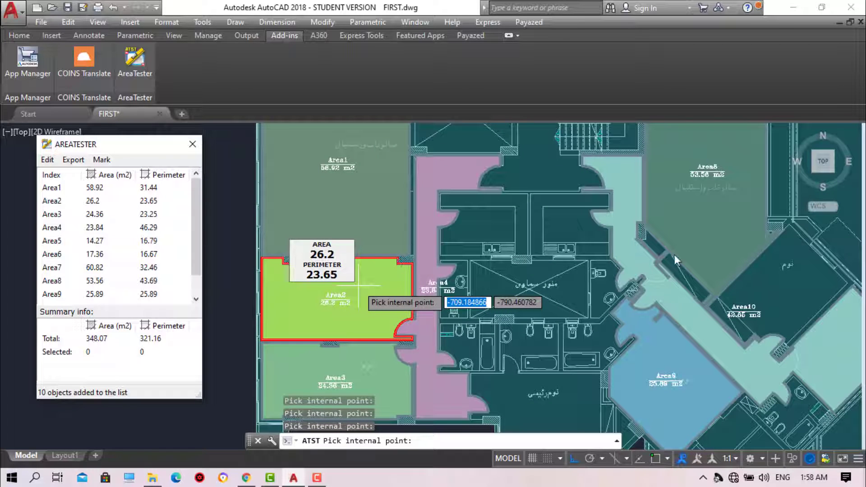
scroll(666, 226, "down", 3)
Place the area and perimeter table left of the floor plan and end the ATST command
left_click(101, 160)
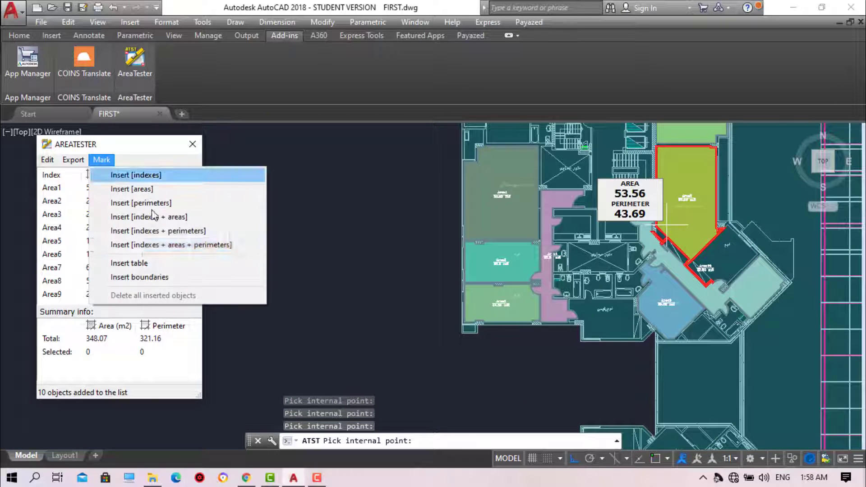
left_click(131, 263)
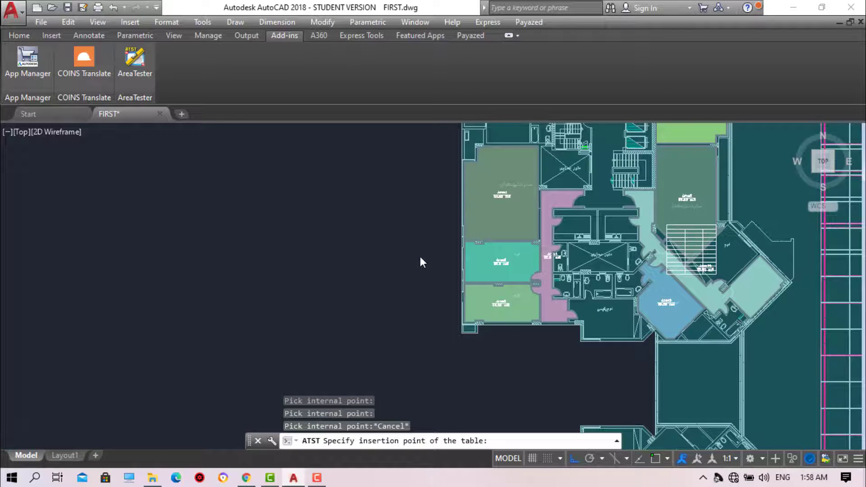
left_click(382, 258)
key("Escape")
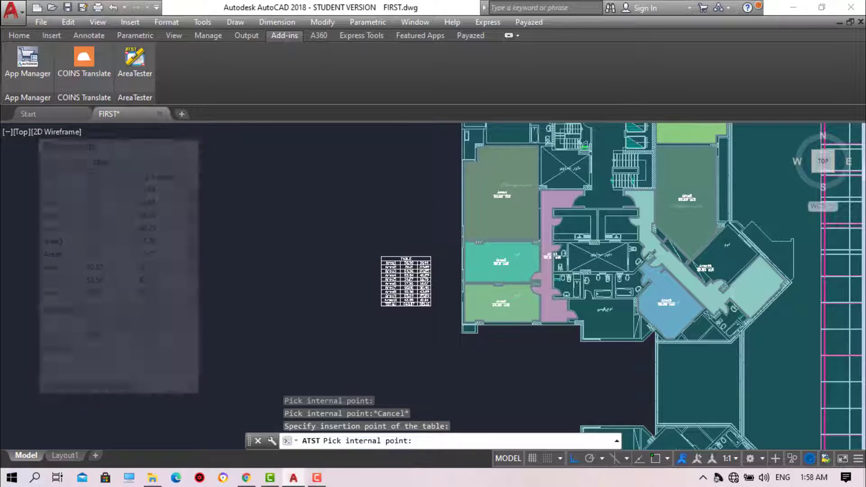
scroll(456, 291, "up", 3)
scroll(406, 279, "down", 3)
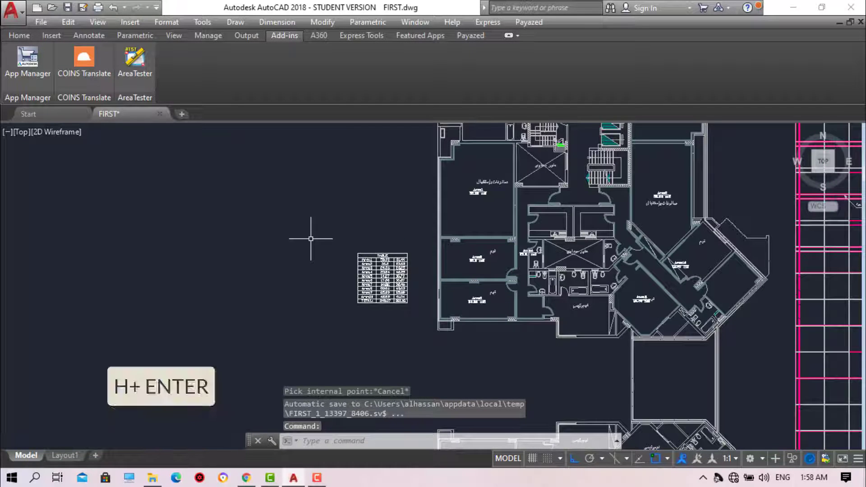
Hatch nine measured rooms, including the corridor, with yellow ANSI31 diagonal lines
type("H")
key("Return")
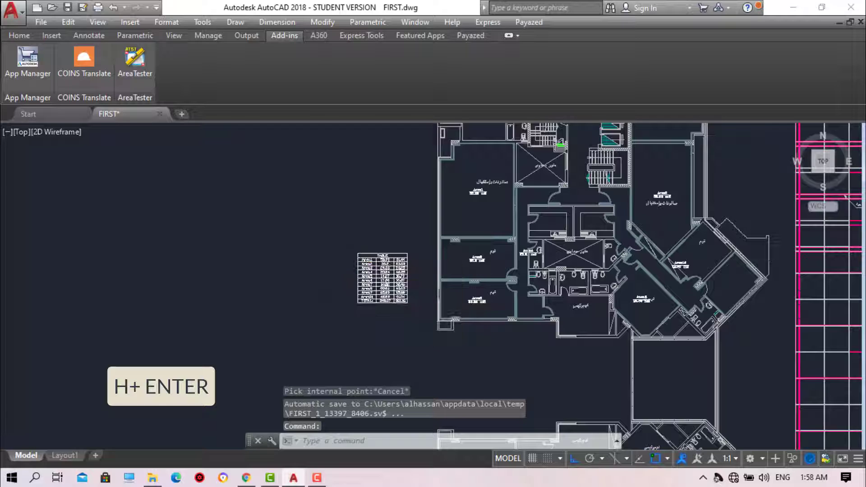
left_click(496, 220)
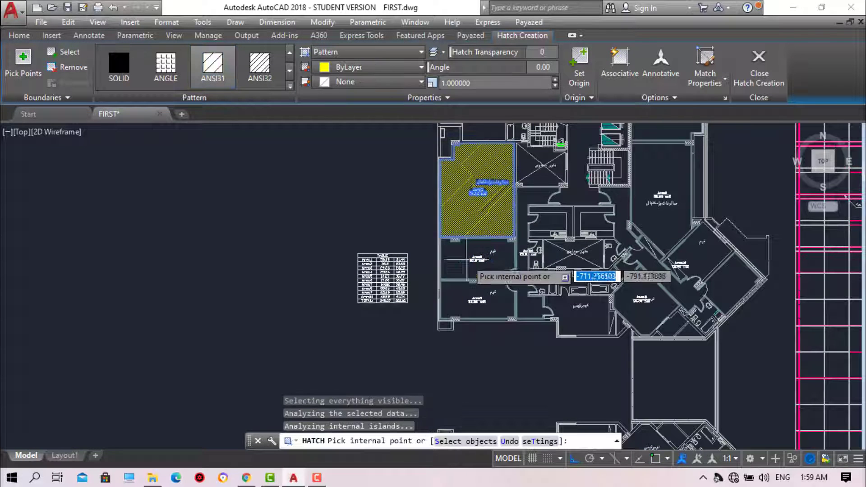
left_click(478, 260)
left_click(478, 300)
left_click(580, 311)
left_click(643, 293)
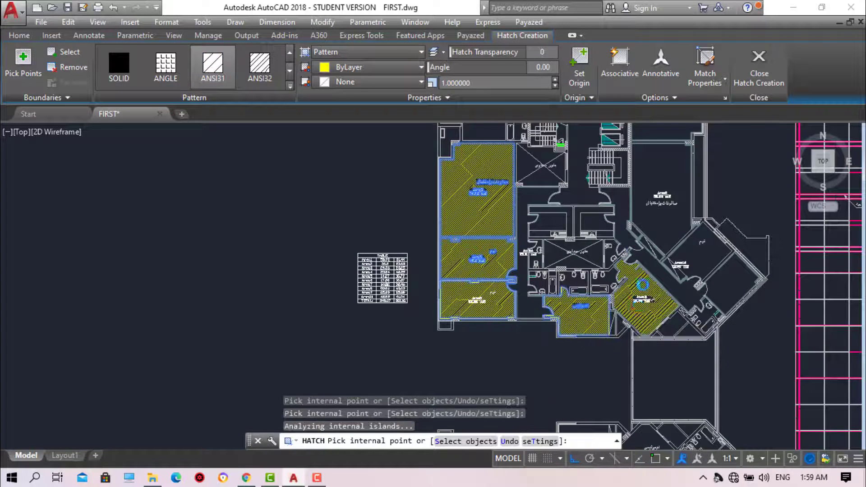
left_click(676, 324)
left_click(697, 255)
left_click(629, 234)
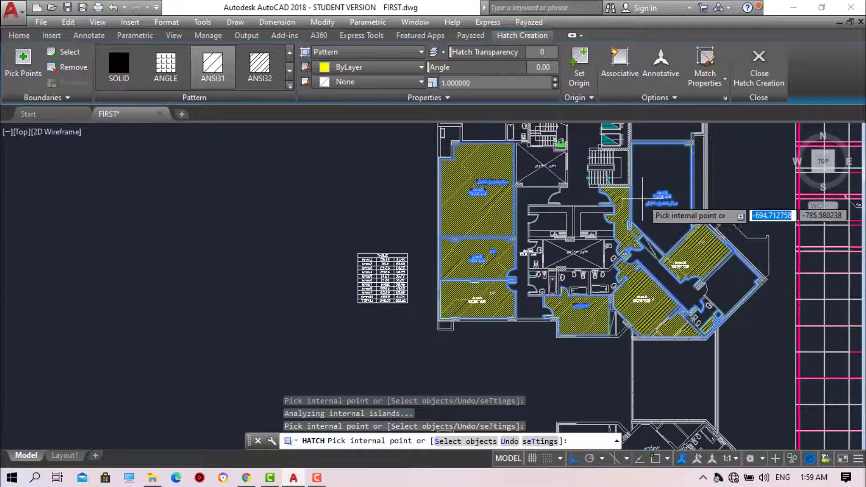
left_click(652, 242)
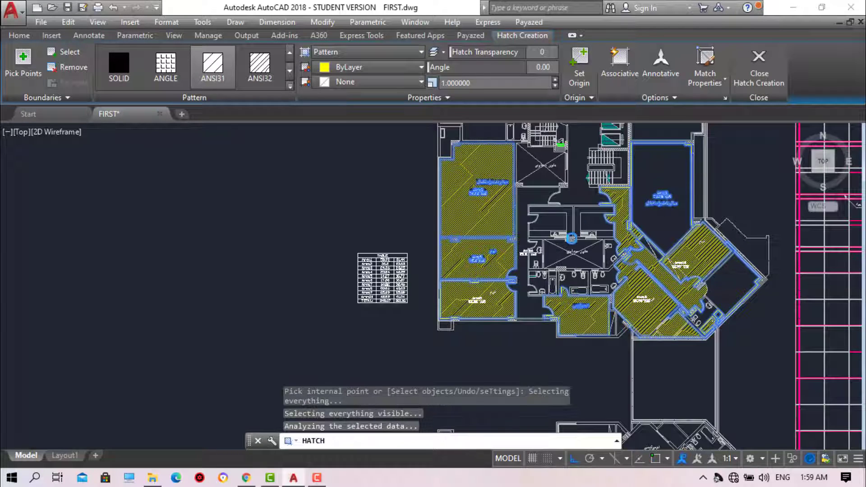
Add yellow ANSI31 hatching to the small left room and one room on the right
scroll(571, 238, "down", 3)
scroll(568, 241, "down", 3)
scroll(563, 246, "up", 6)
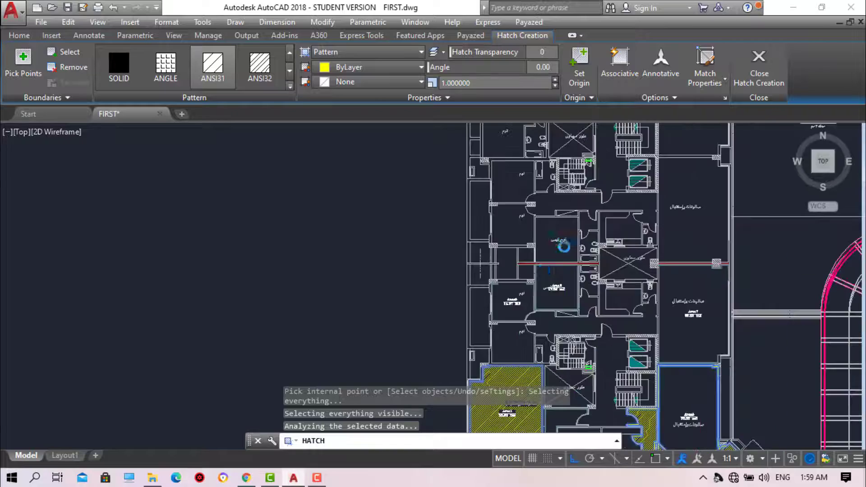
scroll(563, 246, "up", 2)
scroll(667, 305, "down", 3)
scroll(454, 270, "up", 4)
left_click(455, 271)
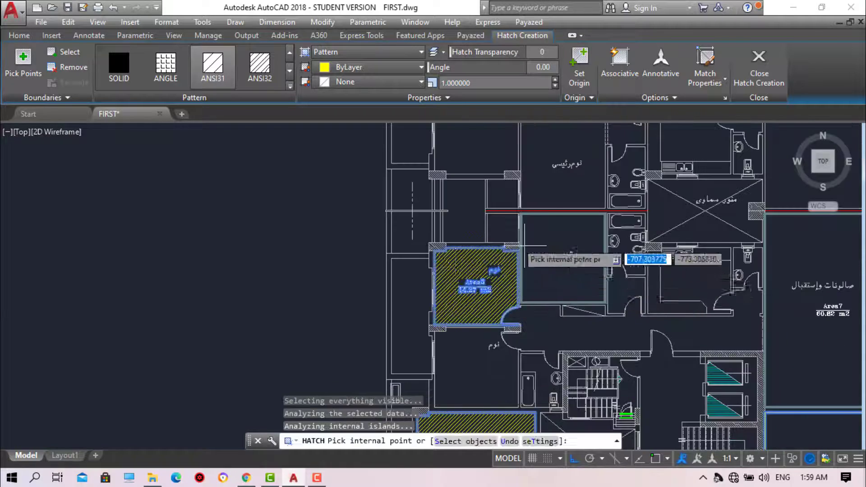
scroll(524, 246, "down", 3)
scroll(582, 273, "up", 2)
left_click(573, 276)
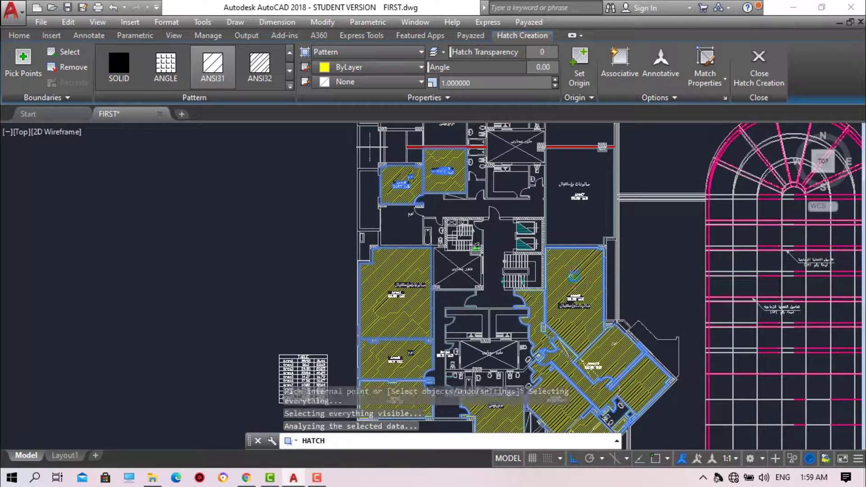
scroll(579, 280, "down", 3)
Set the area table's colour to yellow 244,238,81
key("Escape")
key("Escape")
key("Escape")
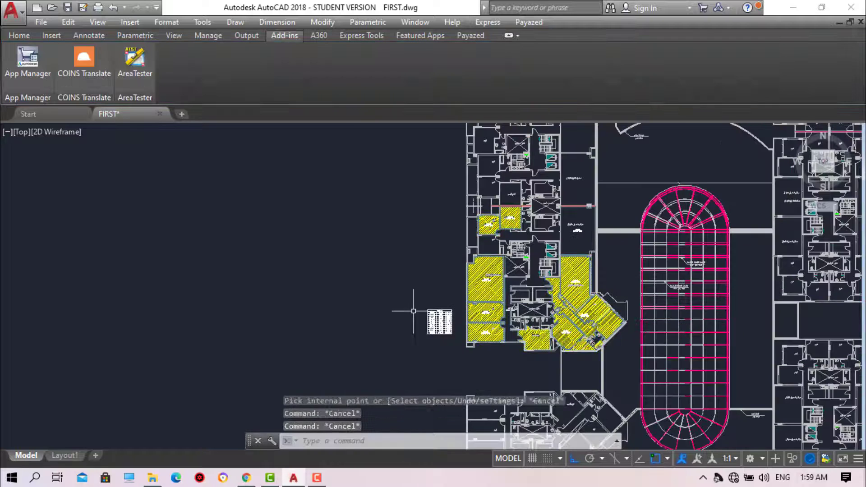
left_click(412, 302)
left_click(466, 337)
left_click(19, 35)
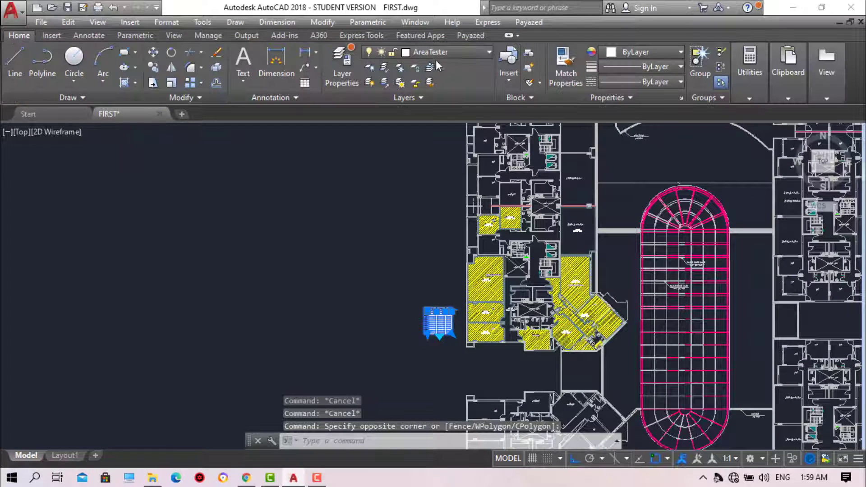
left_click(616, 59)
left_click(621, 135)
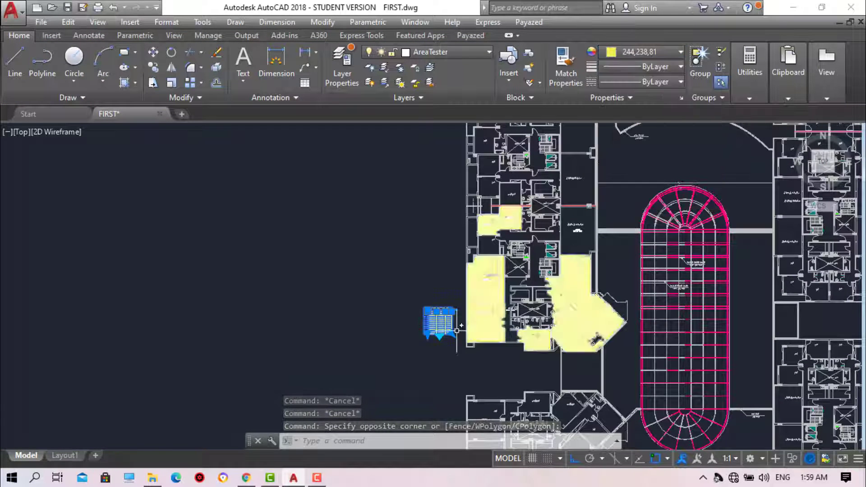
Deselect the table and start editing its title cell
scroll(458, 338, "up", 8)
key("Escape")
double_click(385, 158)
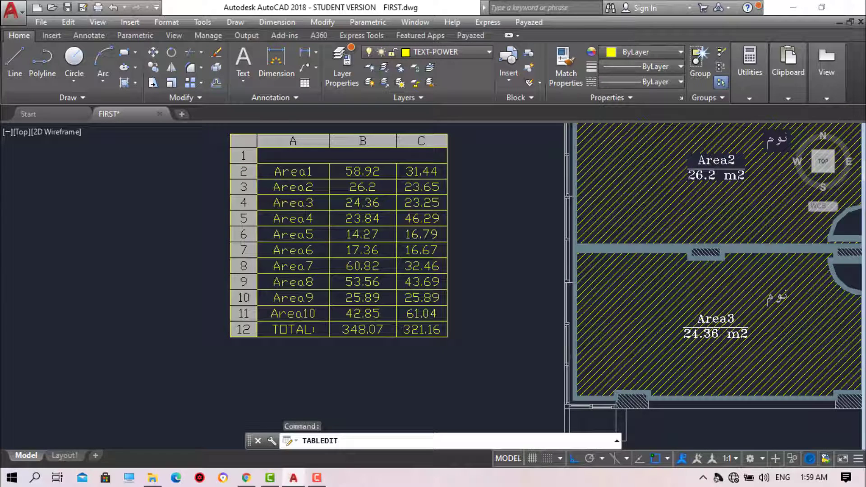
Finish the title edit and leave table editing
left_click(207, 255)
double_click(293, 171)
key("Escape")
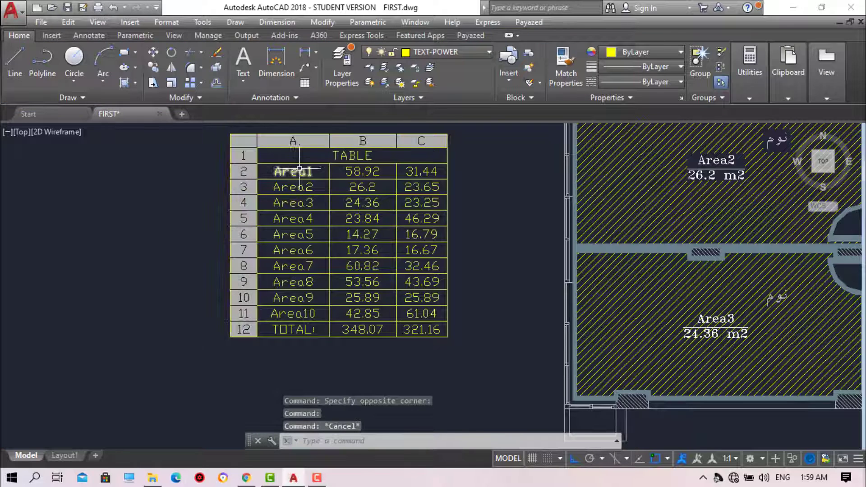
Fill table cells A2 to A12 with a black (0,0,0) background and zoom out
left_click(299, 168)
left_click_drag(276, 327, 276, 329)
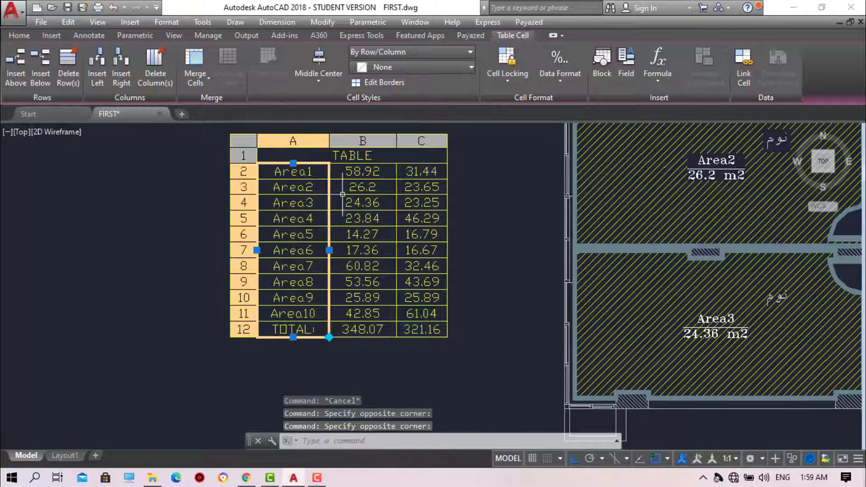
left_click(383, 52)
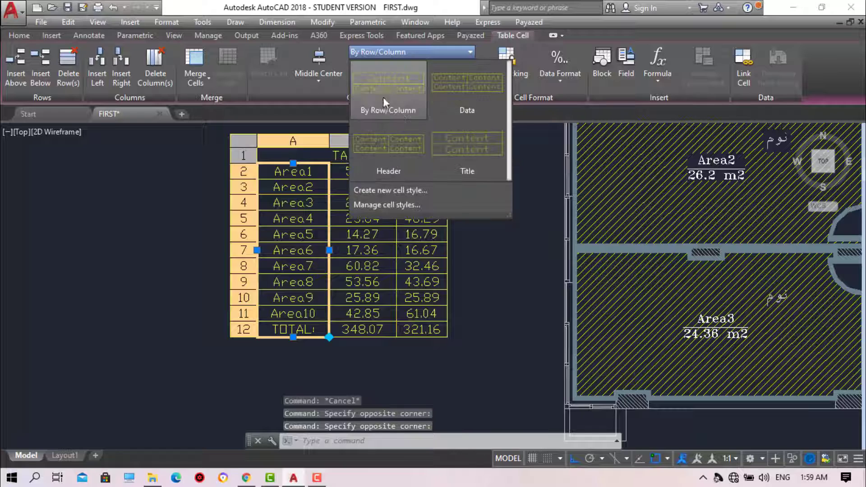
left_click(397, 53)
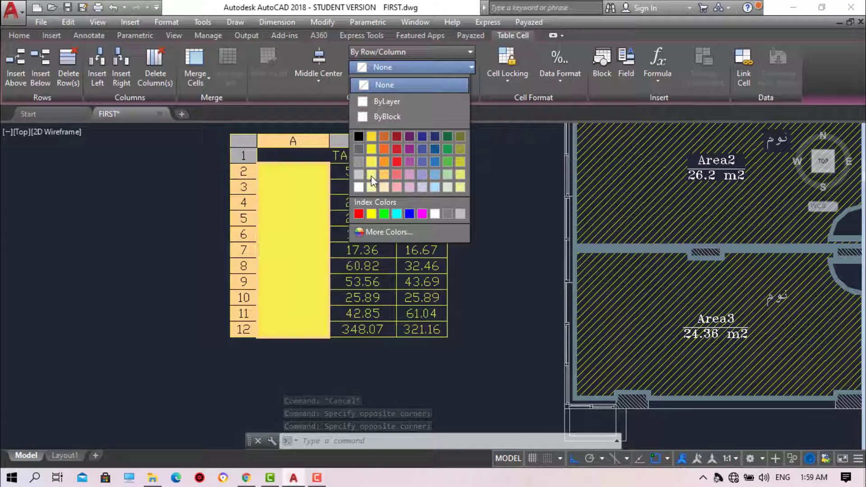
left_click(360, 136)
key("Escape")
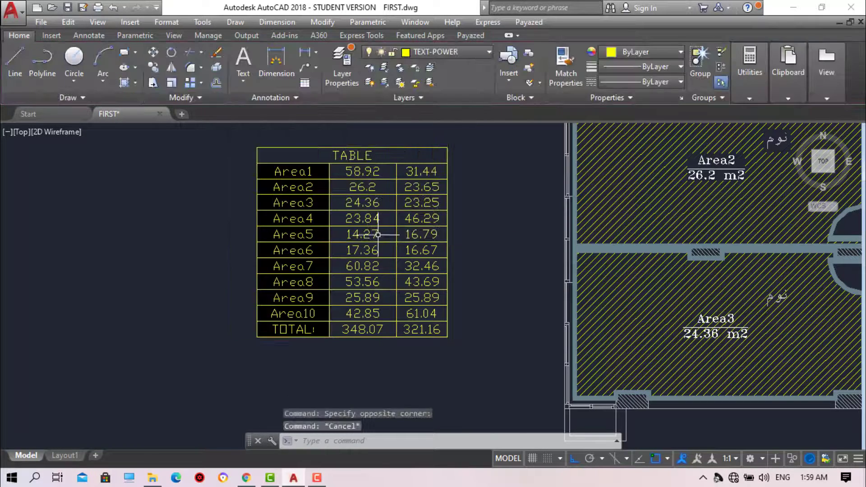
scroll(370, 259, "down", 3)
scroll(369, 259, "down", 3)
scroll(369, 259, "down", 2)
scroll(370, 259, "up", 2)
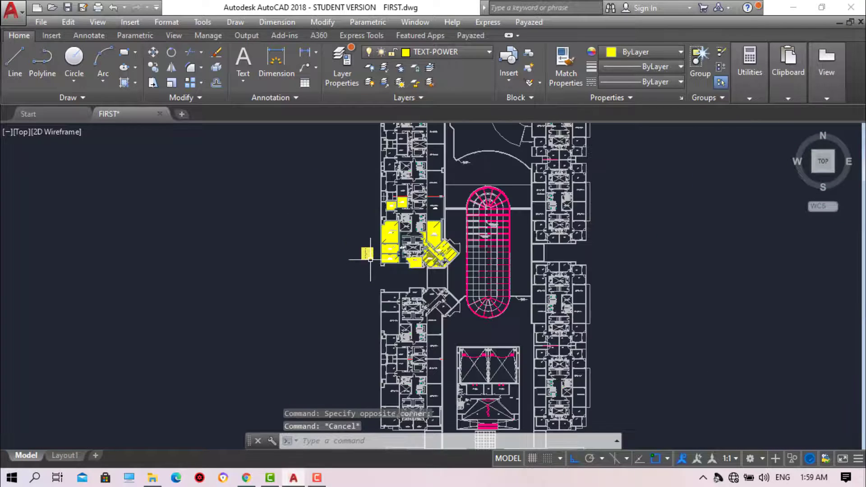
scroll(369, 253, "up", 3)
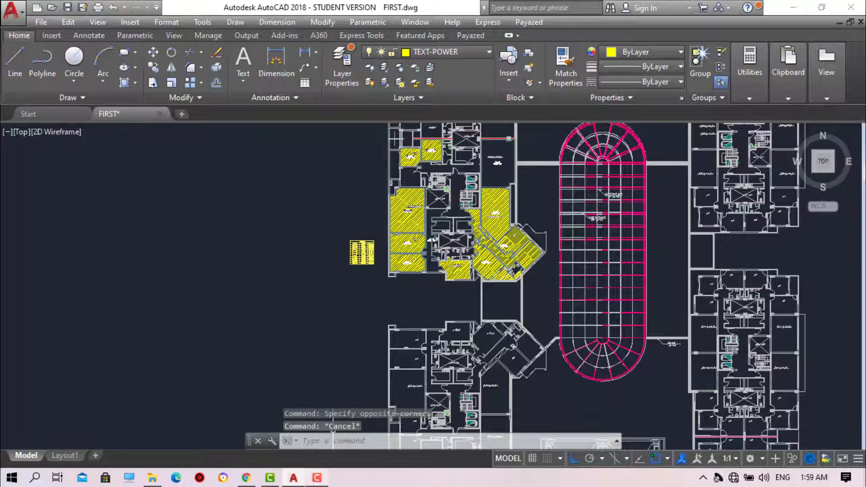